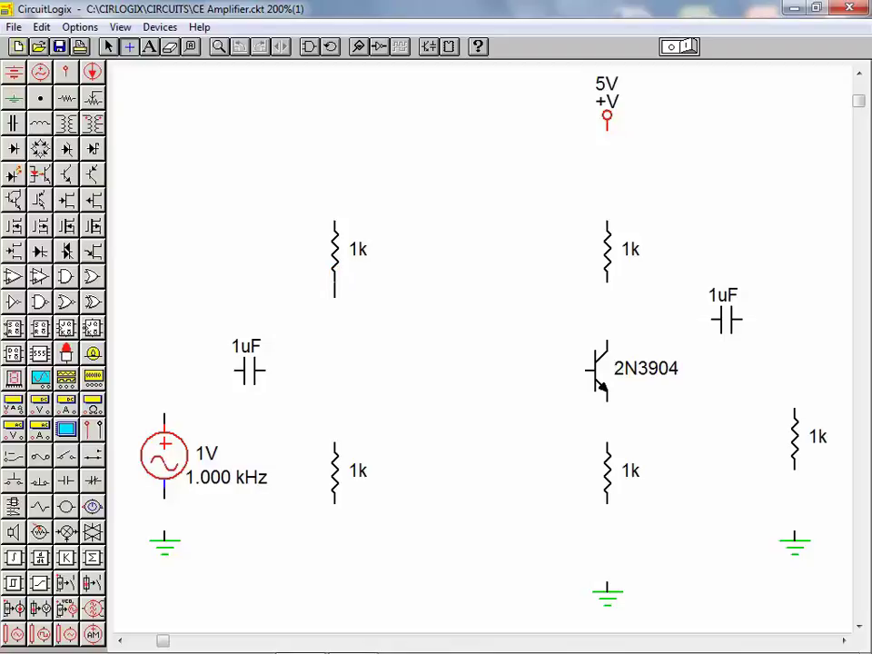
Step: Join the two left 1k resistors, then wire the sine source through the 1uF capacitor to that junction and the 2N3904 base
left_click_drag(336, 281, 335, 444)
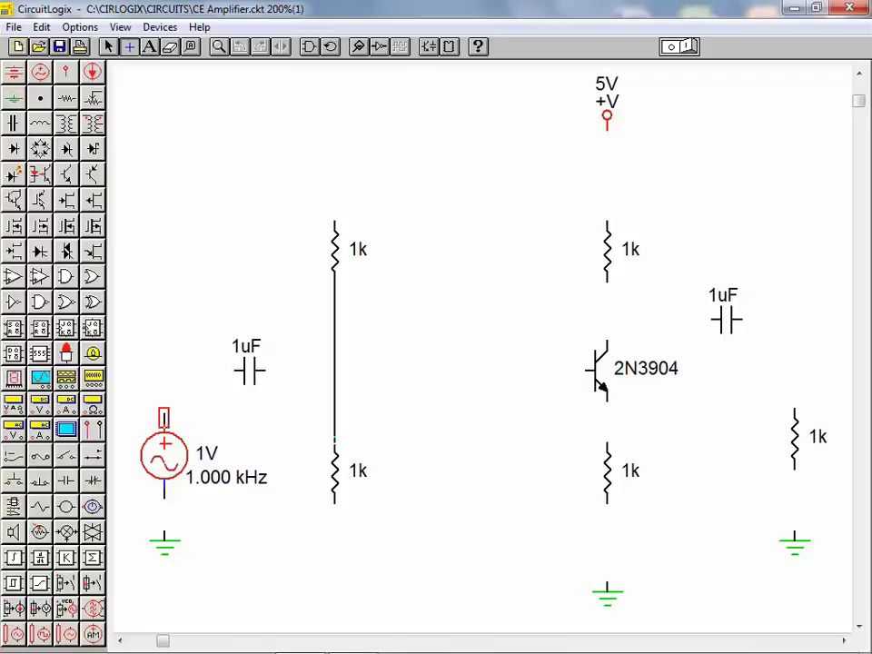
mouse_move(164, 418)
left_mouse_down()
mouse_move(164, 371)
mouse_move(232, 371)
left_mouse_up()
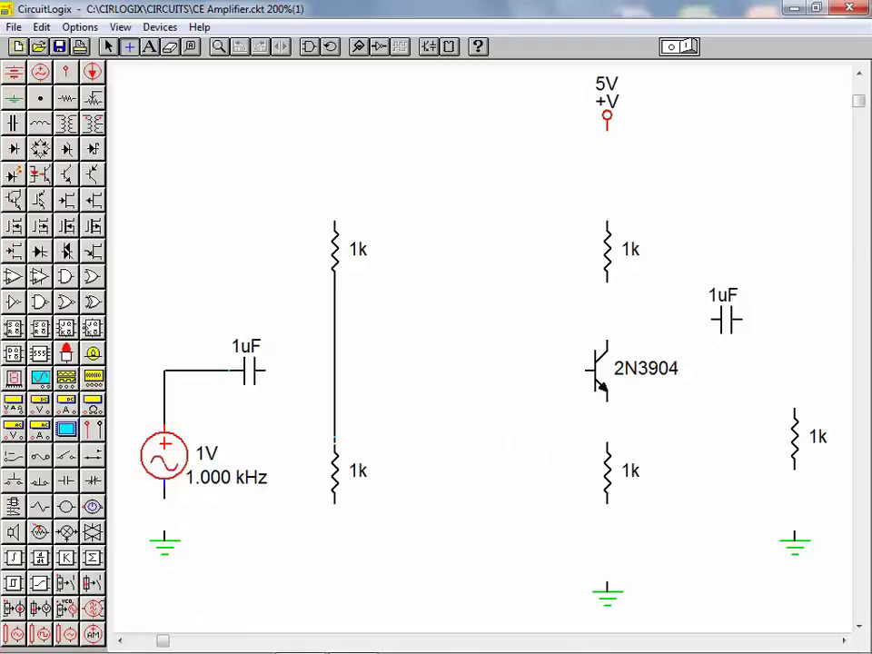
left_click_drag(259, 369, 334, 369)
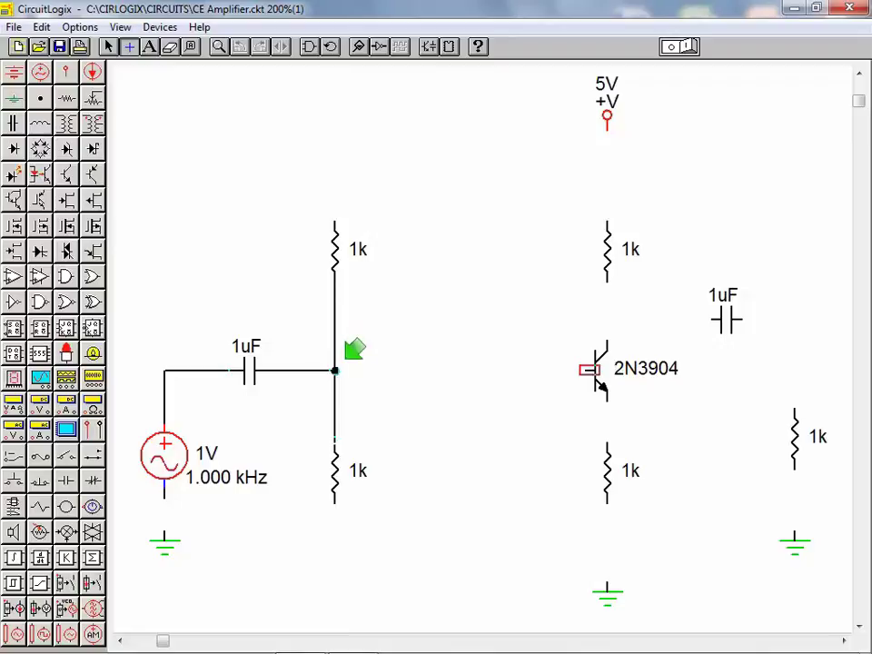
left_click_drag(586, 370, 334, 370)
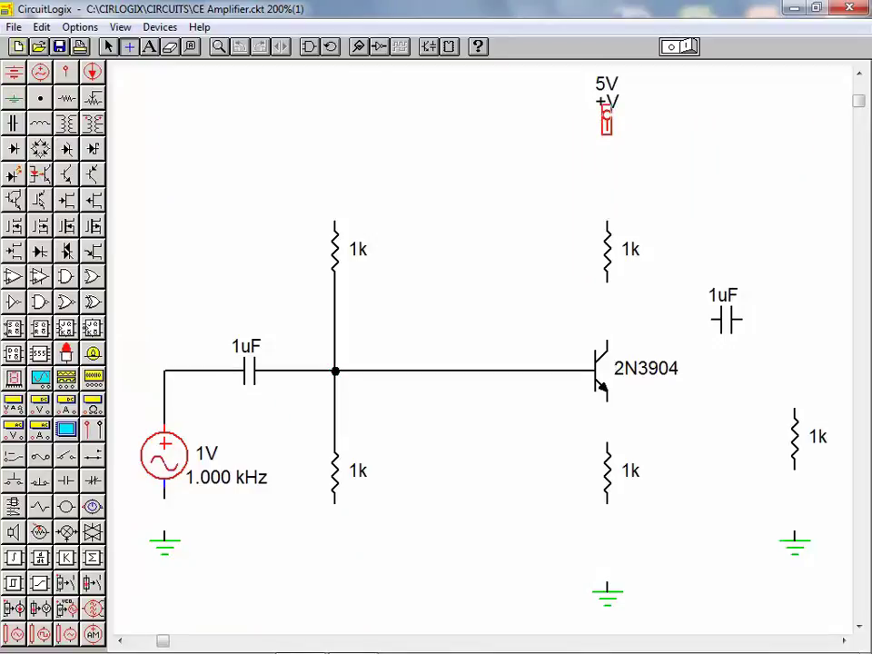
Step: Wire the 5V supply down to the collector 1k resistor and join the upper-left 1k resistor's top to it
left_click_drag(607, 118, 607, 222)
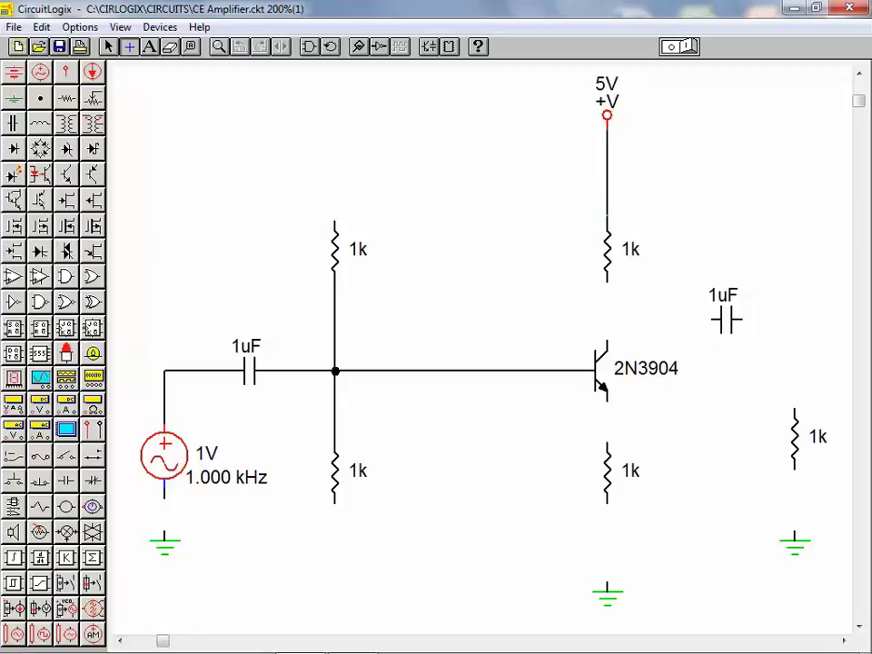
left_click_drag(334, 224, 576, 165)
left_click_drag(334, 220, 607, 164)
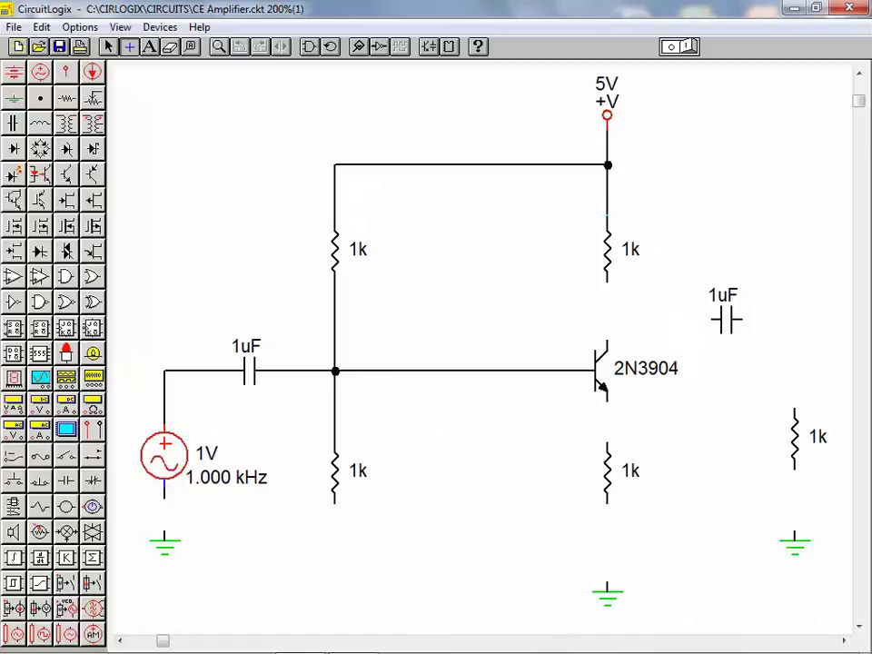
Step: Wire the lower-left 1k and sine source to a raised ground line, and the emitter to the lower-right 1k
left_click_drag(334, 498, 606, 582)
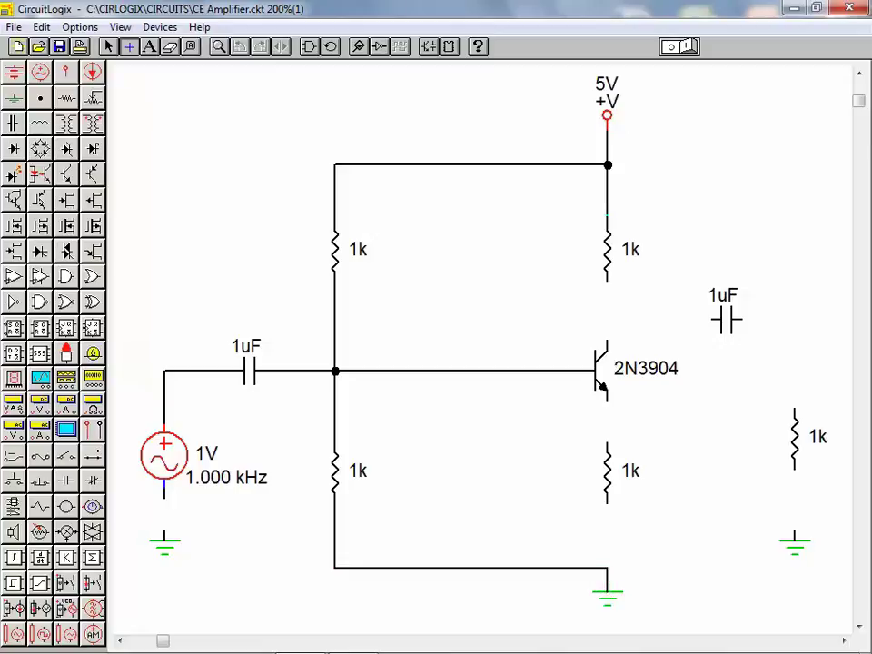
left_click(485, 568)
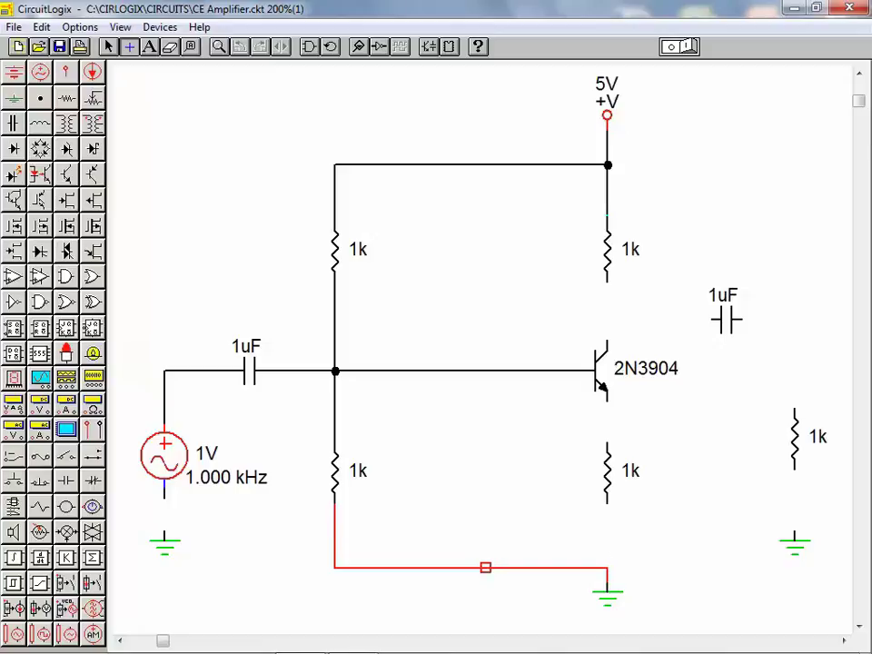
left_click_drag(485, 568, 485, 540)
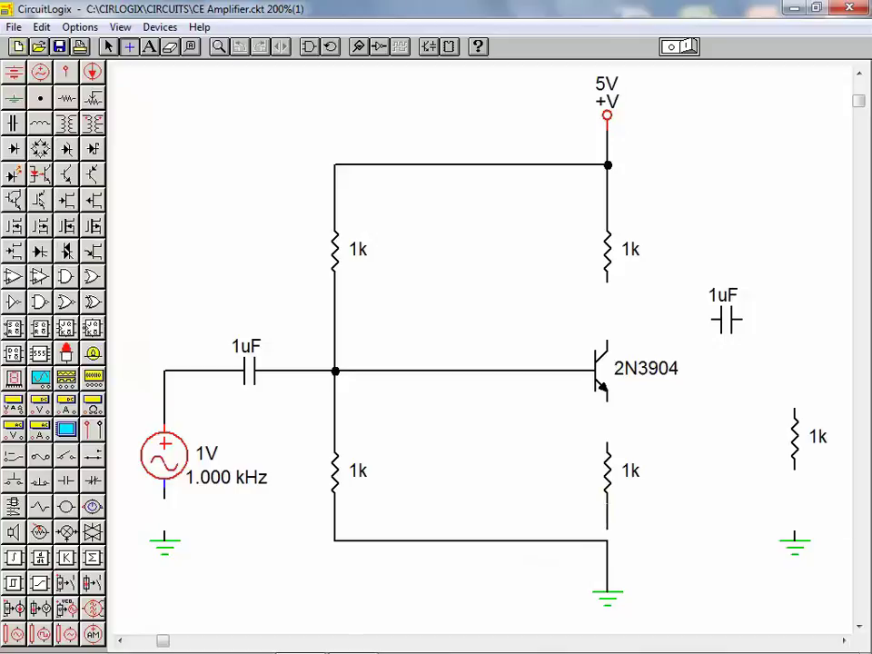
left_click_drag(606, 540, 607, 540)
left_click_drag(165, 505, 164, 531)
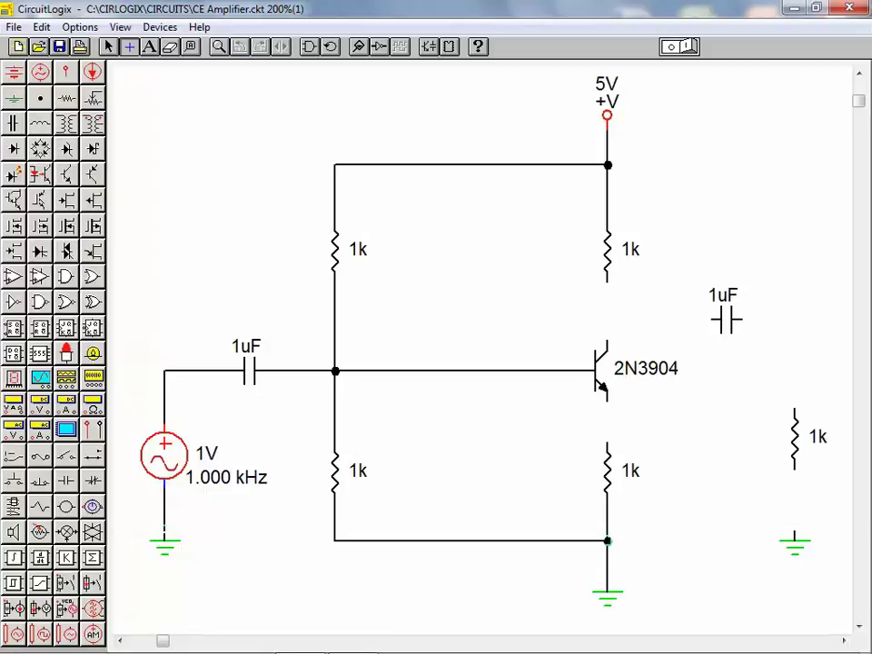
left_click_drag(607, 396, 606, 445)
Step: Connect the collector to the upper-right 1k, and the output 1uF capacitor to the collector and the grounded right 1k load
left_click_drag(607, 277, 607, 344)
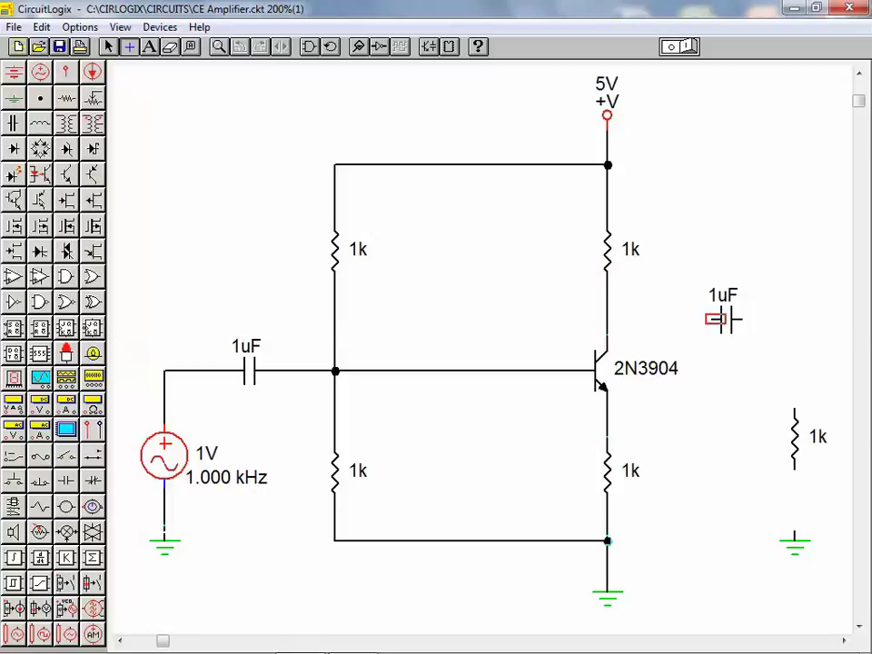
left_click_drag(715, 319, 607, 319)
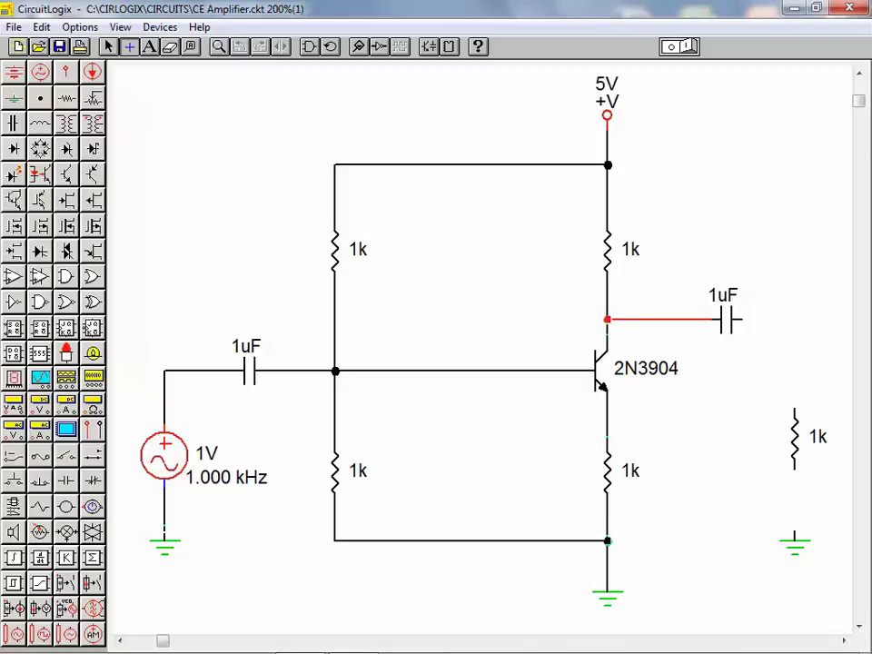
left_click_drag(794, 411, 736, 319)
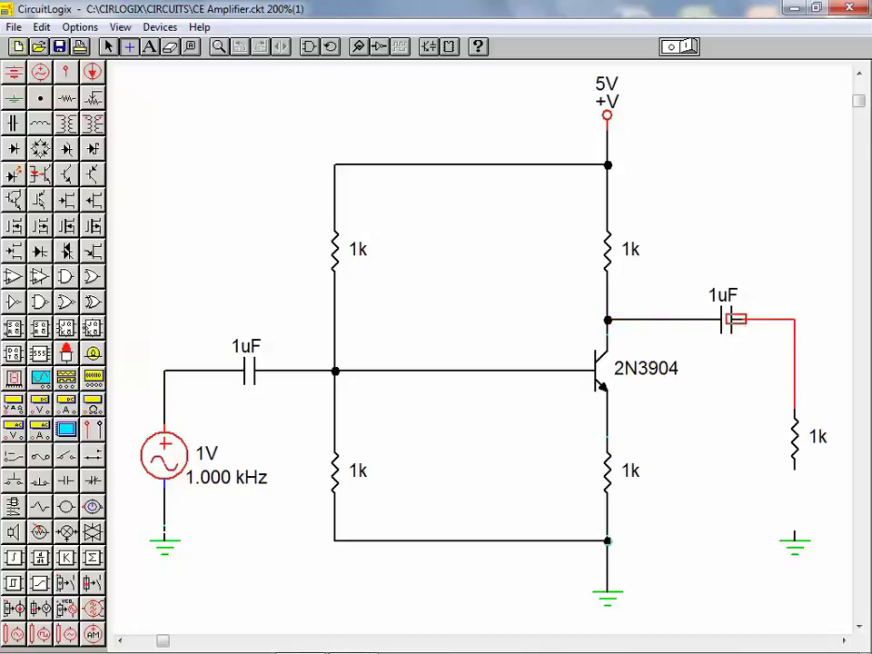
left_click_drag(795, 463, 794, 536)
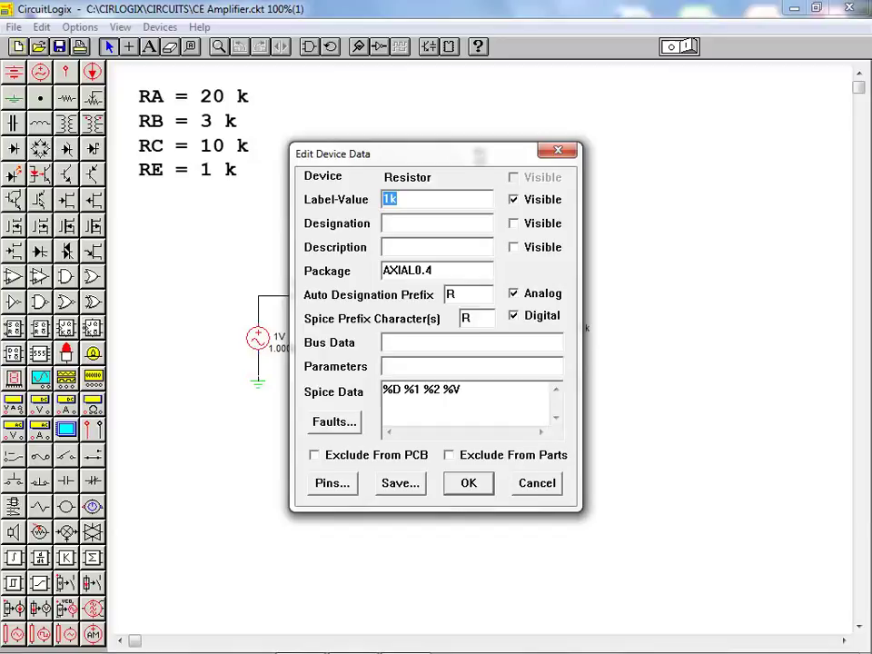
Step: Set the bias resistor's value to 20k
type("20k")
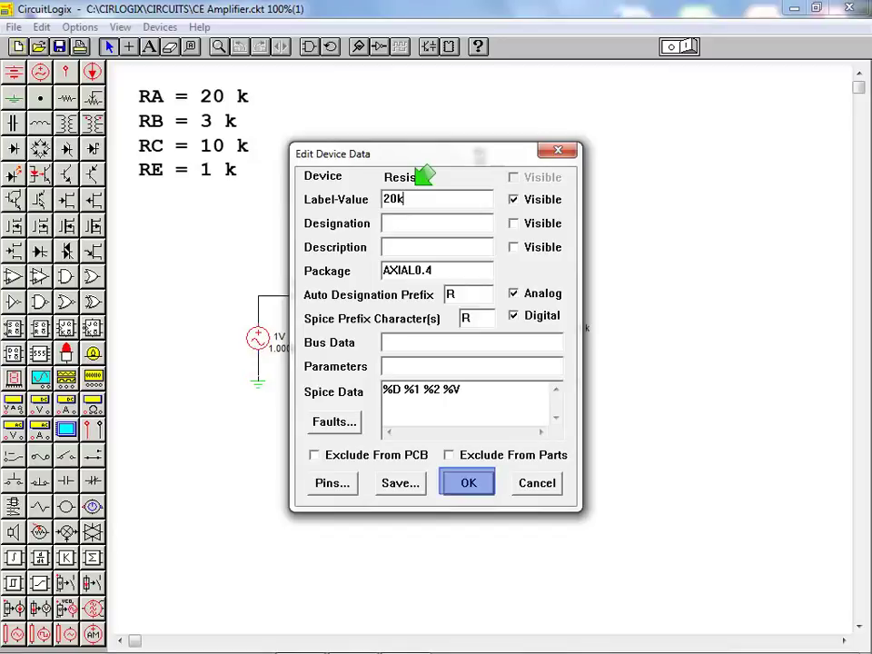
key("Return")
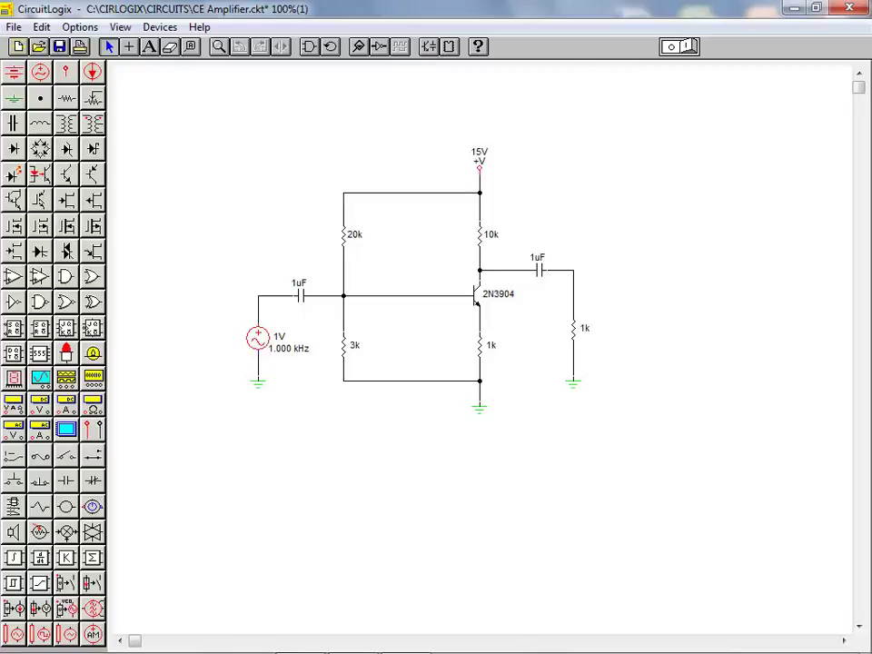
Step: Set the sine source's Peak Amplitude to 100mV
double_click(258, 338)
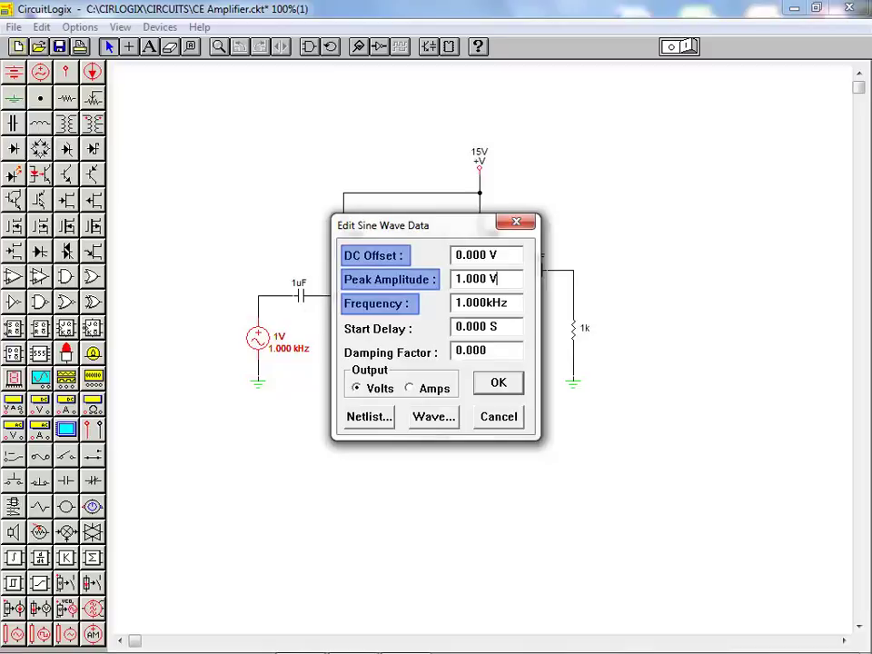
key("BackSpace")
key("BackSpace")
key("BackSpace")
key("BackSpace")
key("BackSpace")
key("BackSpace")
key("BackSpace")
type("100mV")
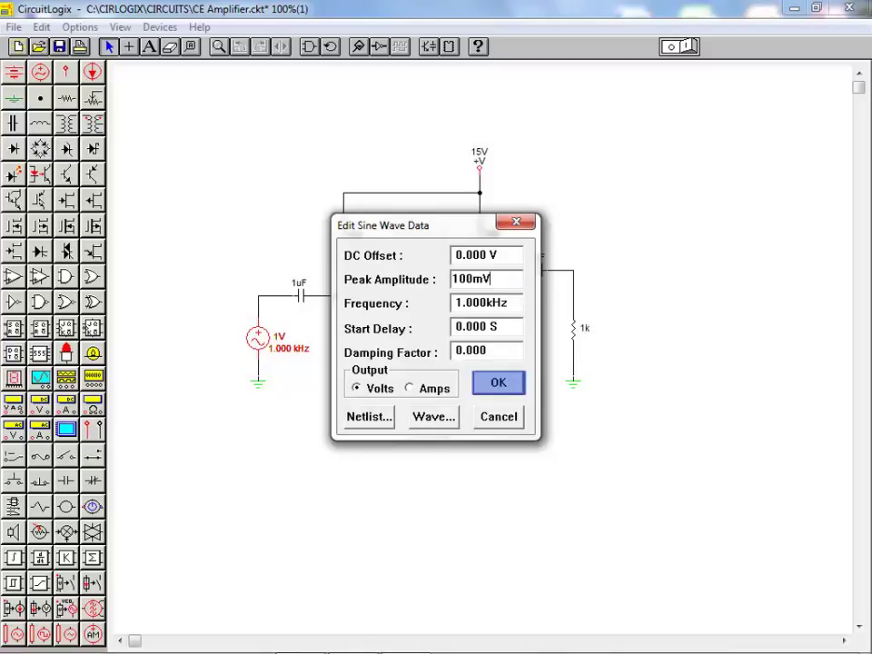
key("Return")
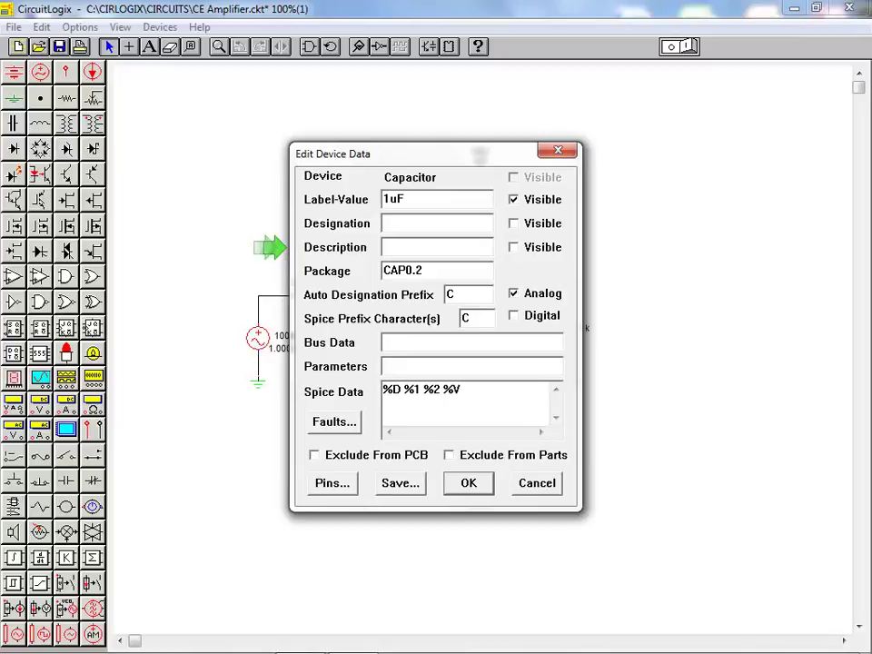
Step: Give the input capacitor the visible description 'Cin' and hide its 1uF value
type("Cin")
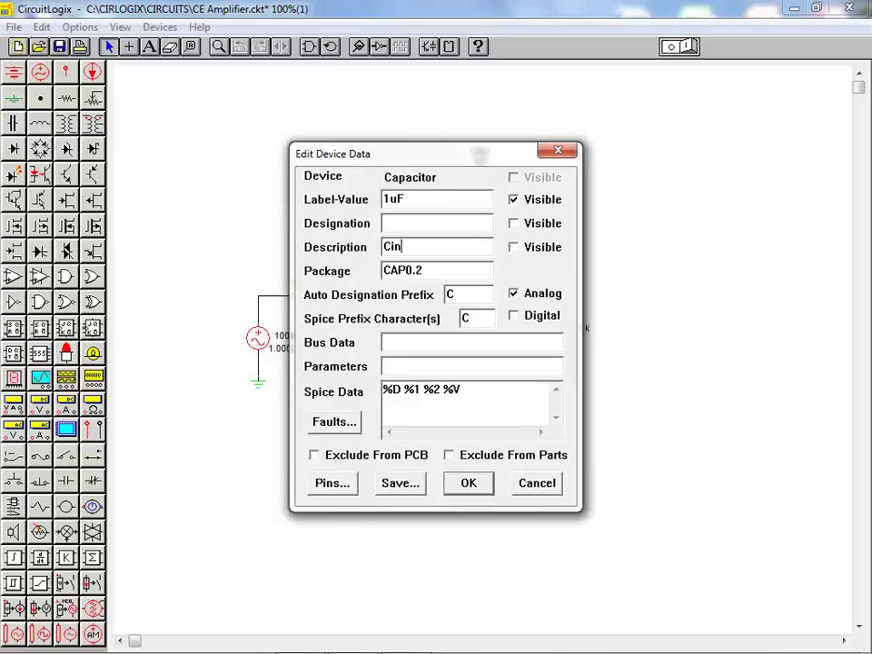
left_click(513, 199)
left_click(514, 247)
key("Return")
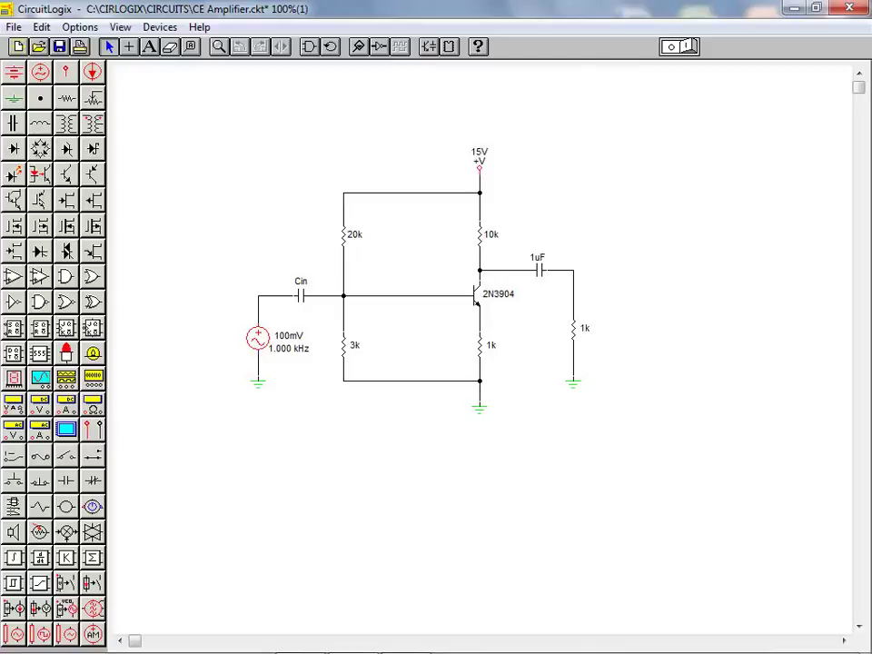
Step: Select the output capacitor, load resistor and 15V supply for relabelling as Cout, R Load and VCC
left_click(539, 267)
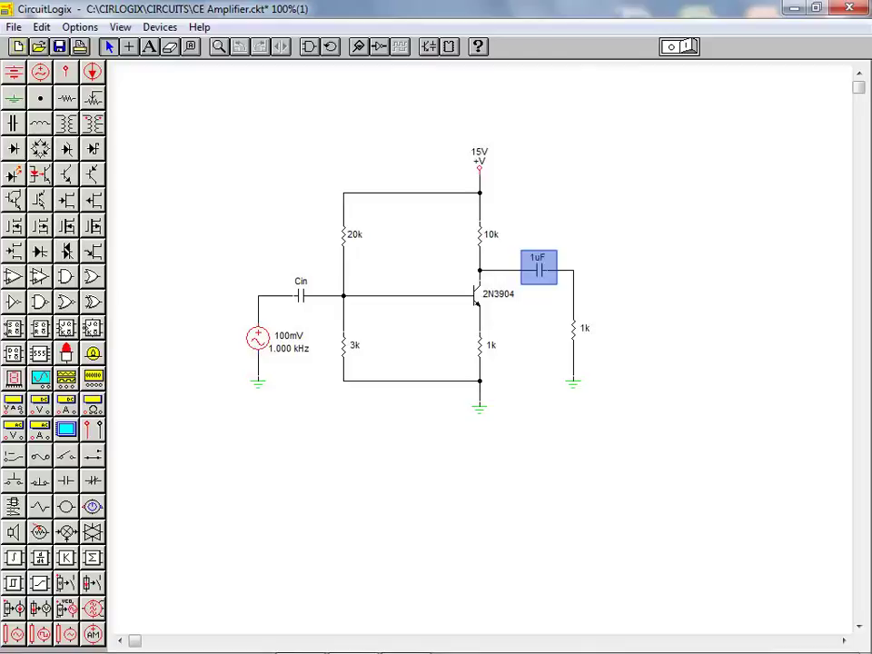
left_click(573, 327)
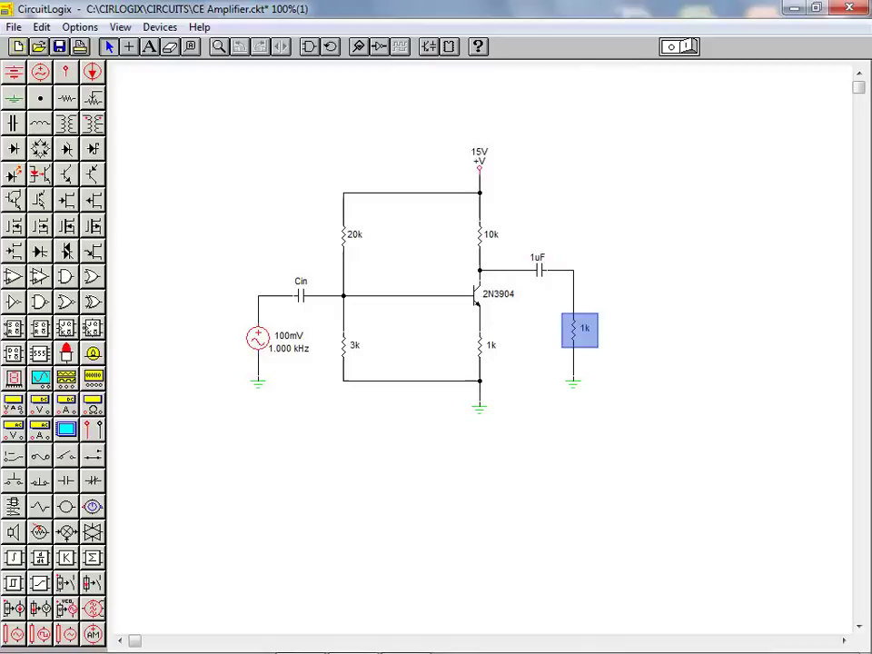
left_click(479, 160)
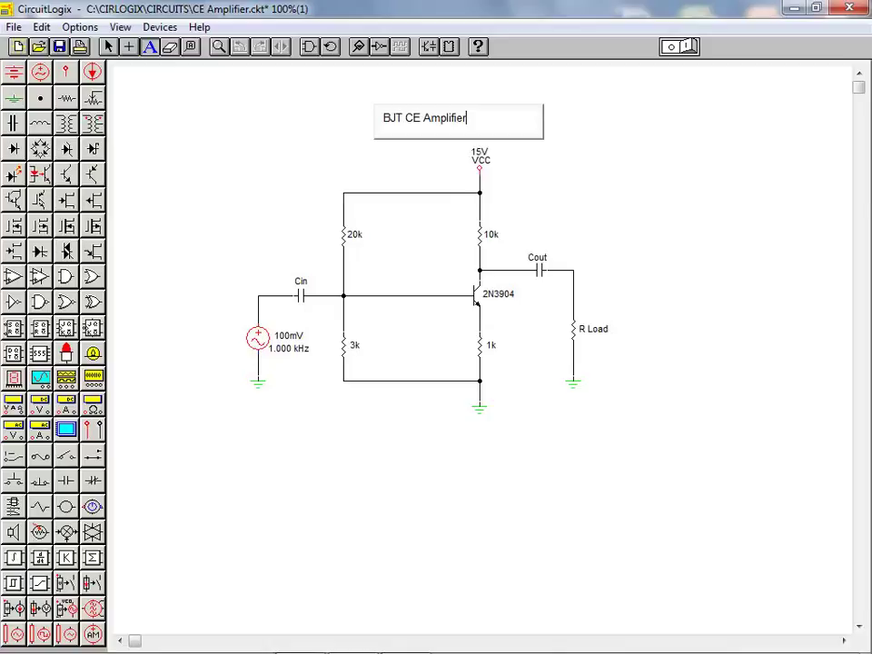
Step: Finish placing the 'BJT CE Amplifier' title text above the schematic
key("Escape")
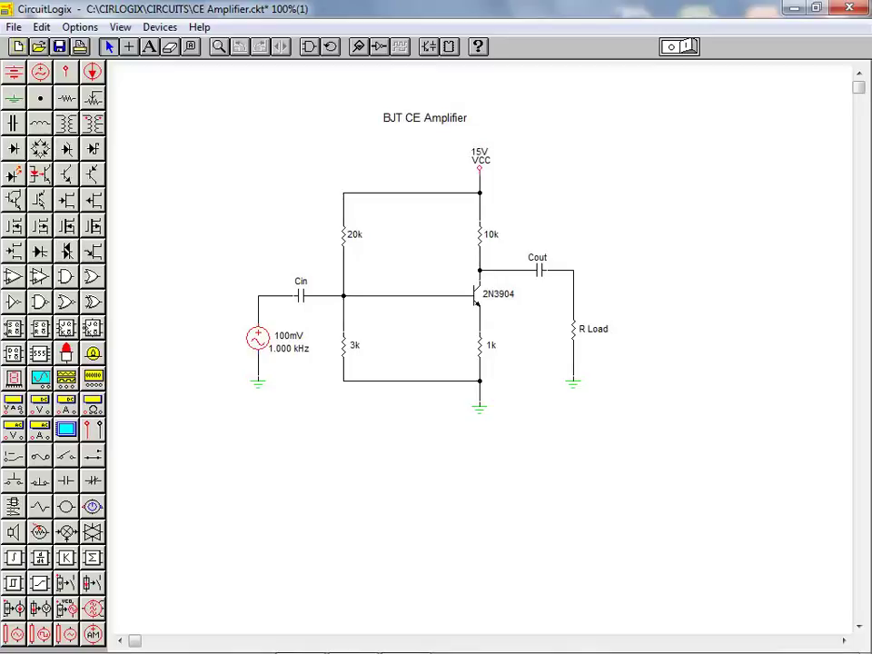